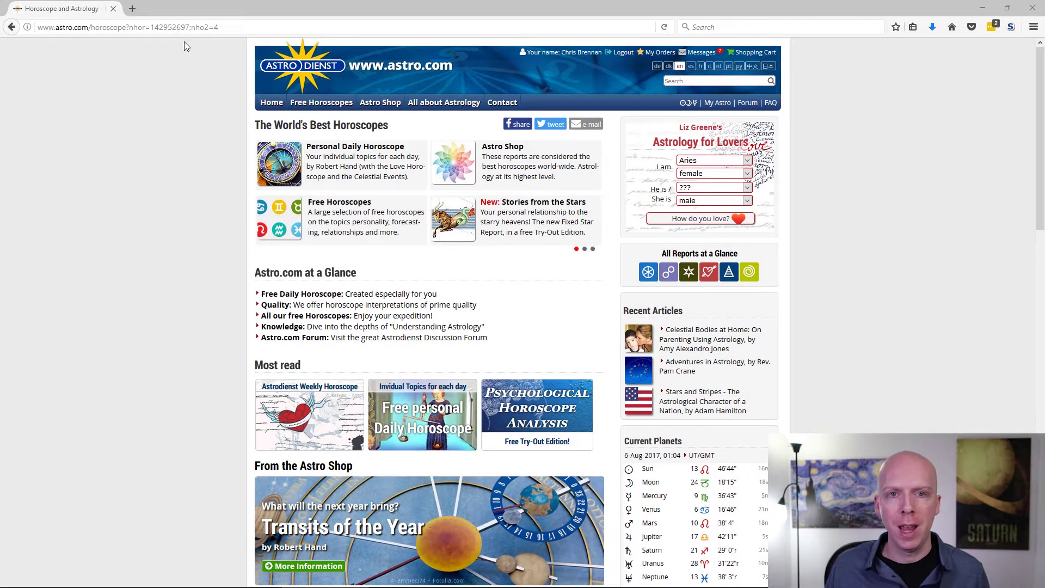
# Bring up the Free Horoscopes drop-down menu on the Astro.com home page
pyautogui.moveTo(316, 104)
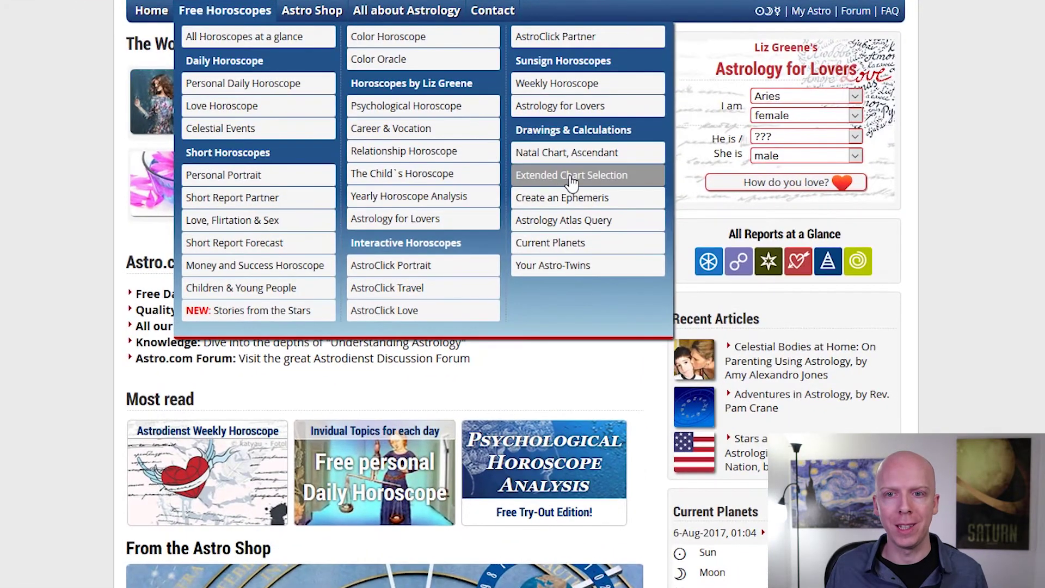
# Choose Extended Chart Selection under Drawings & Calculations in the Free Horoscopes menu
pyautogui.click(571, 175)
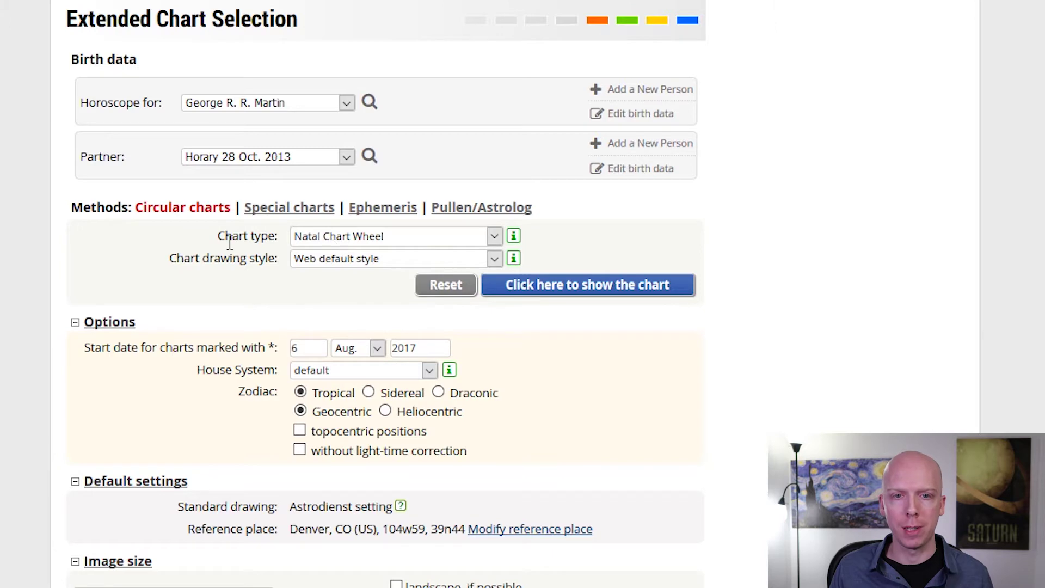
# Keep Natal Chart Wheel with the Web default style, and set the house system to whole signs
pyautogui.click(345, 237)
pyautogui.click(347, 244)
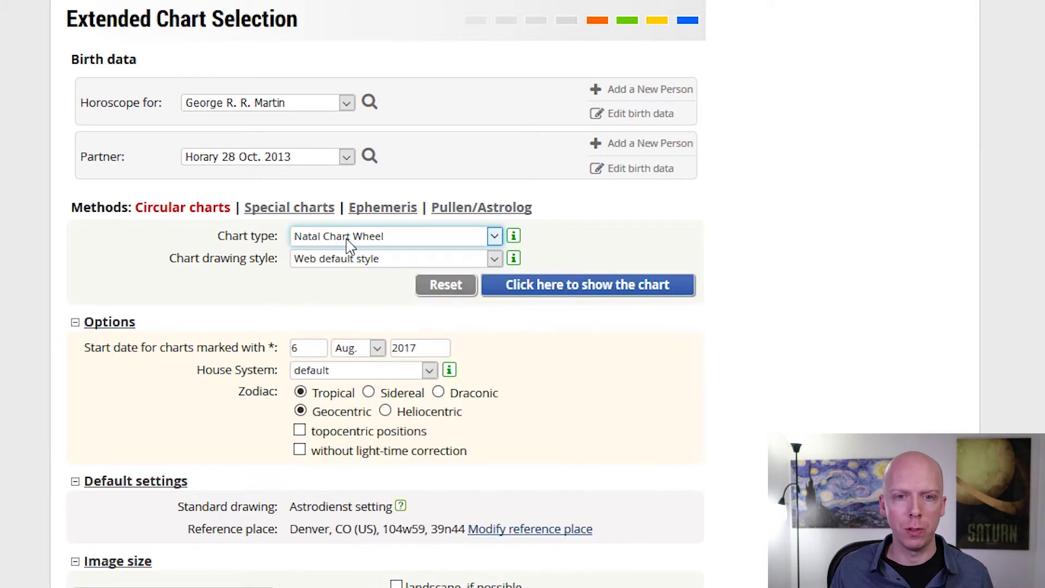
pyautogui.click(355, 261)
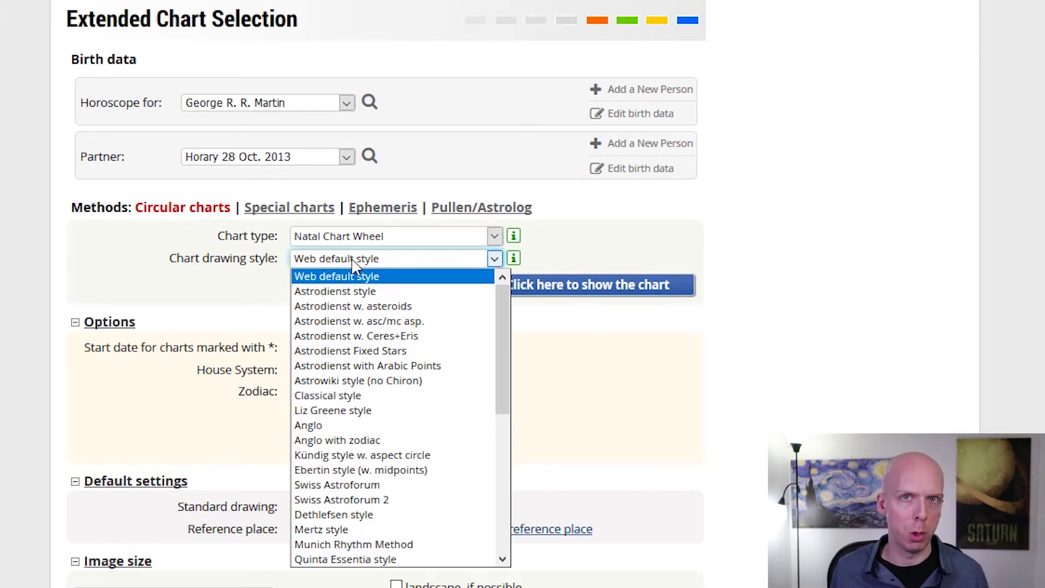
pyautogui.click(354, 261)
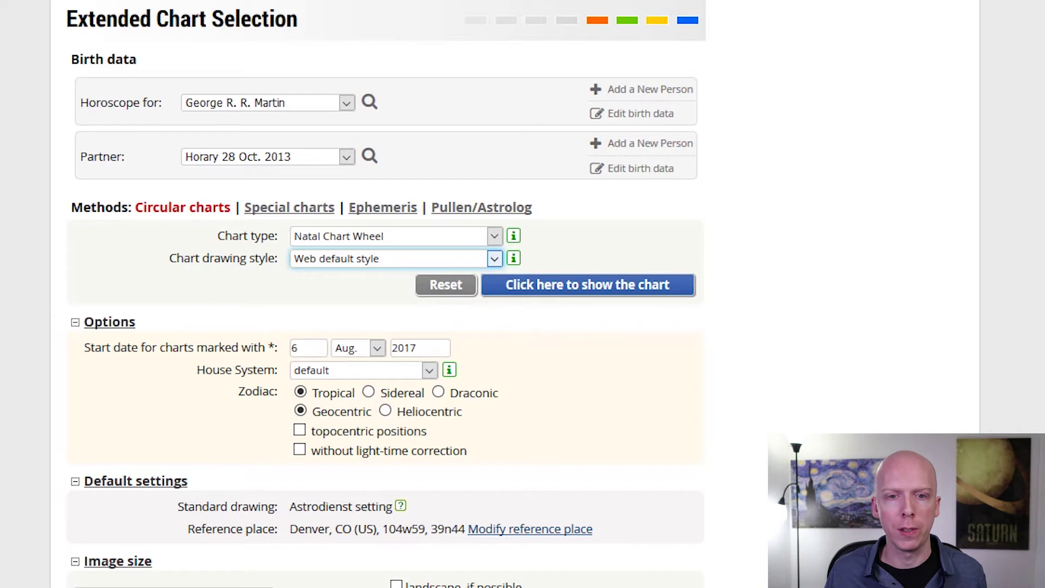
pyautogui.click(339, 375)
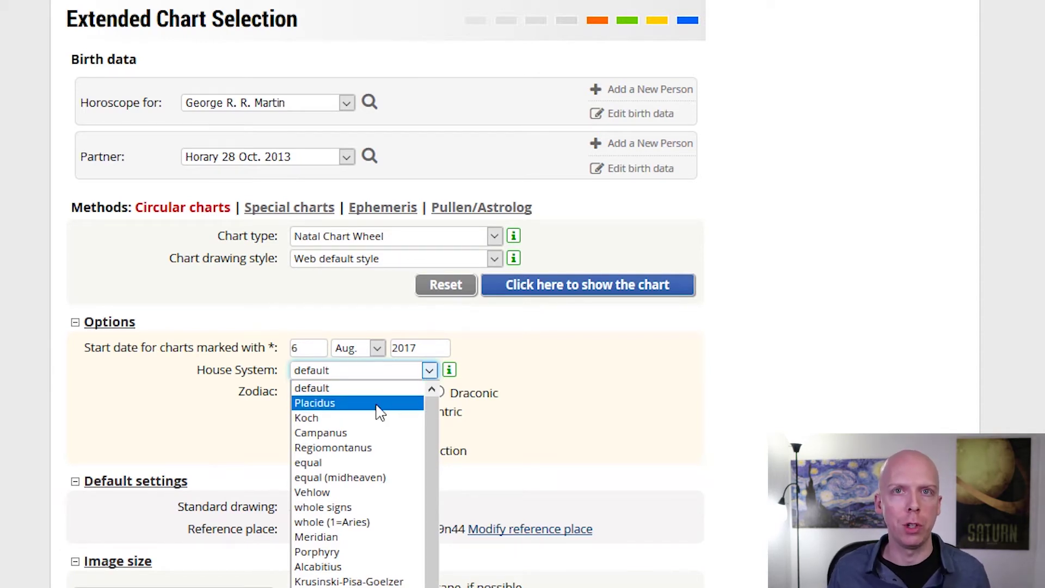
pyautogui.click(379, 511)
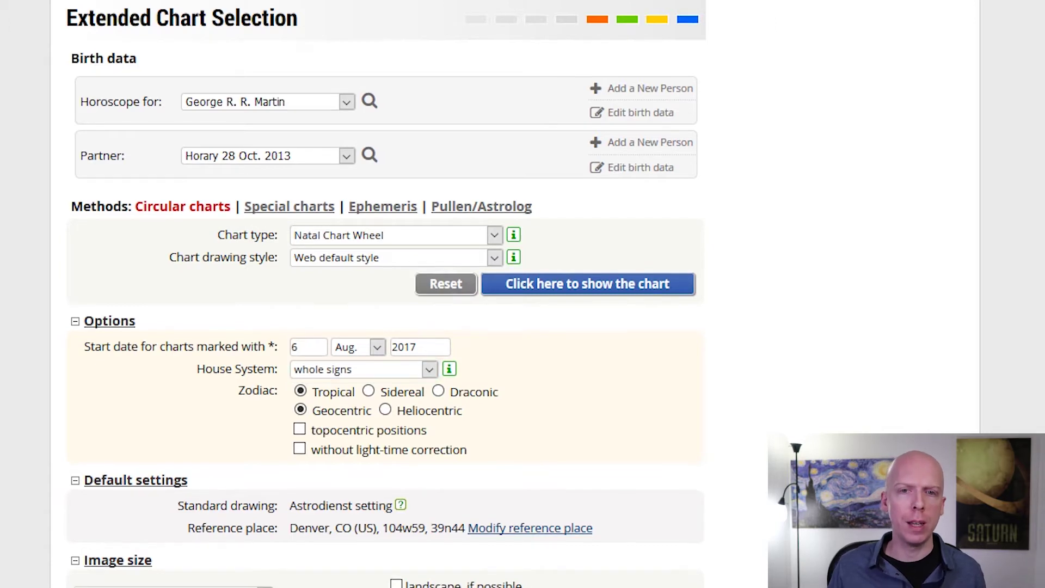
pyautogui.scroll(-6, 339, 372)
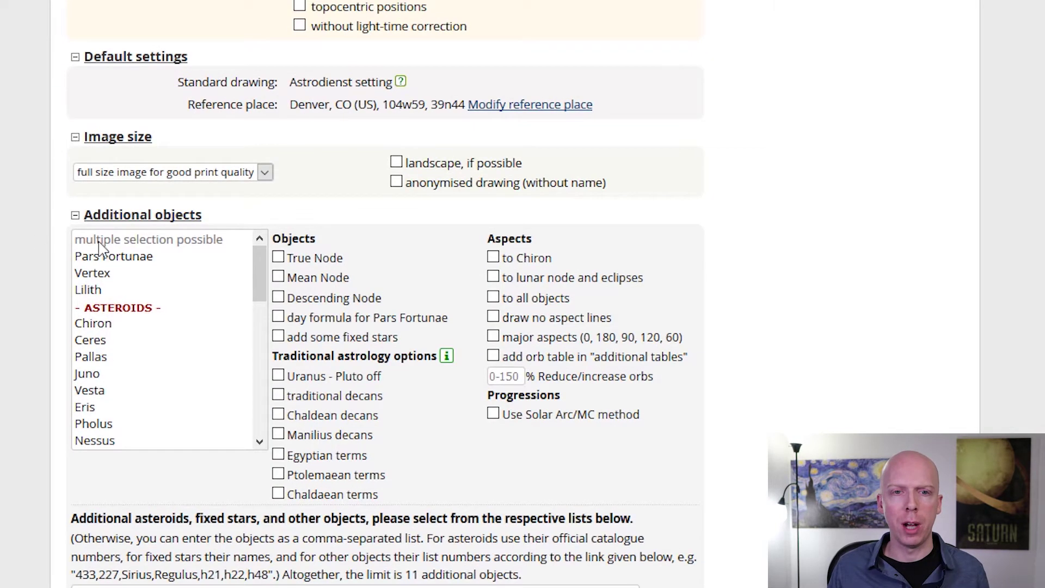
# Select Pars Fortunae as an additional object, leaving its day formula unticked
pyautogui.moveTo(157, 261)
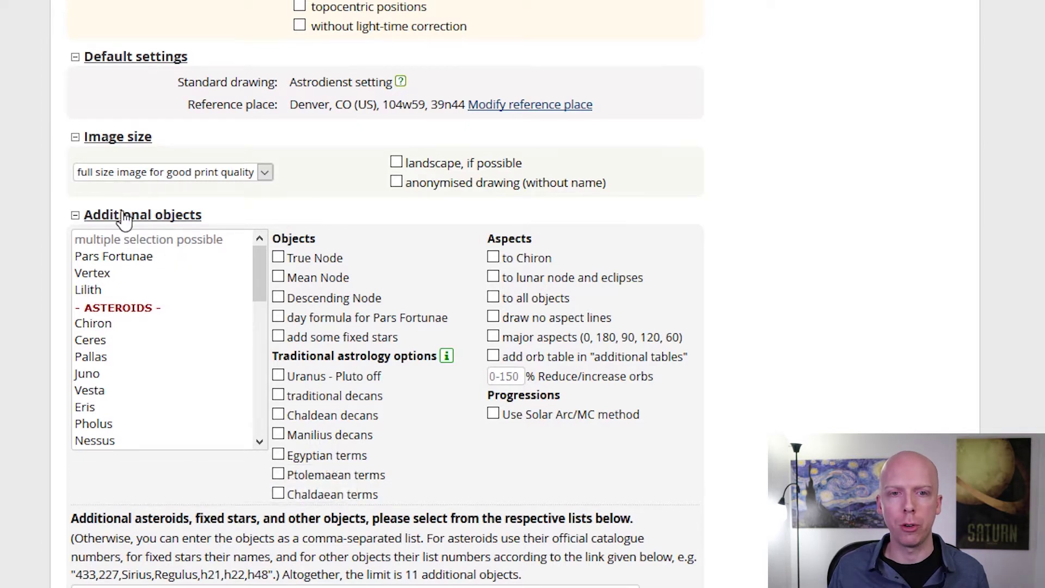
pyautogui.click(161, 261)
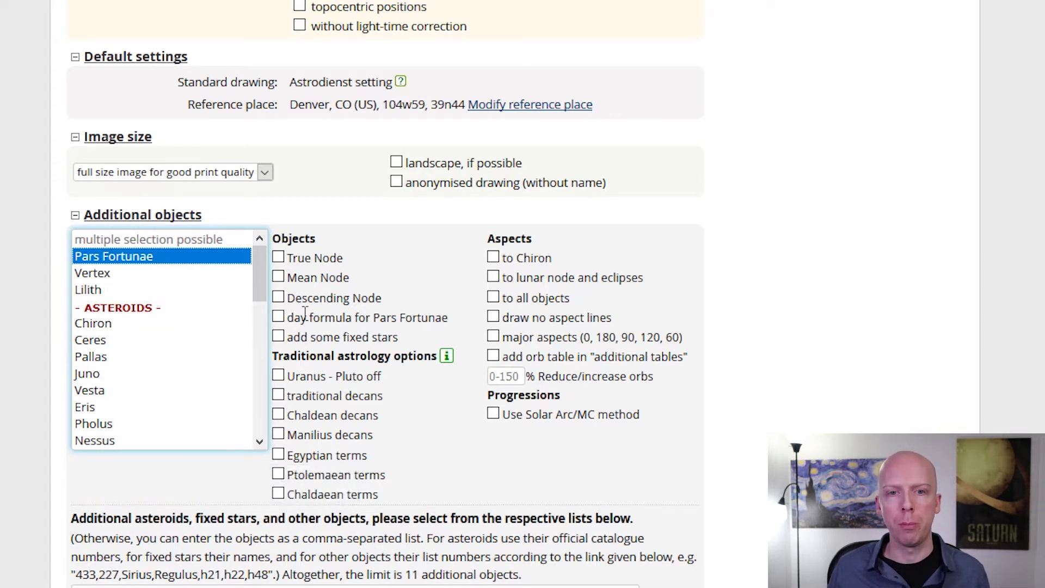
pyautogui.click(278, 318)
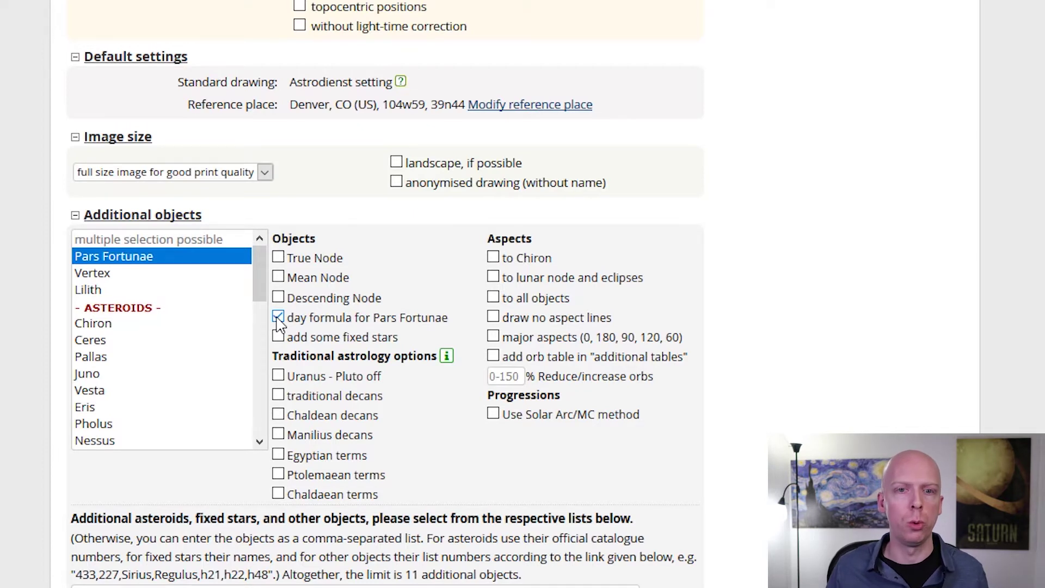
pyautogui.click(278, 318)
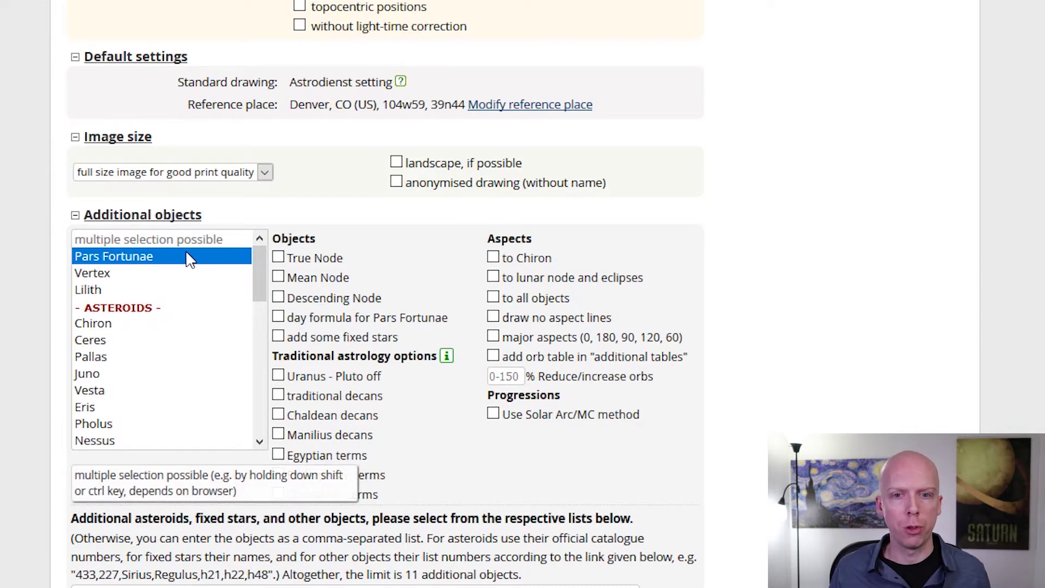
pyautogui.click(153, 260)
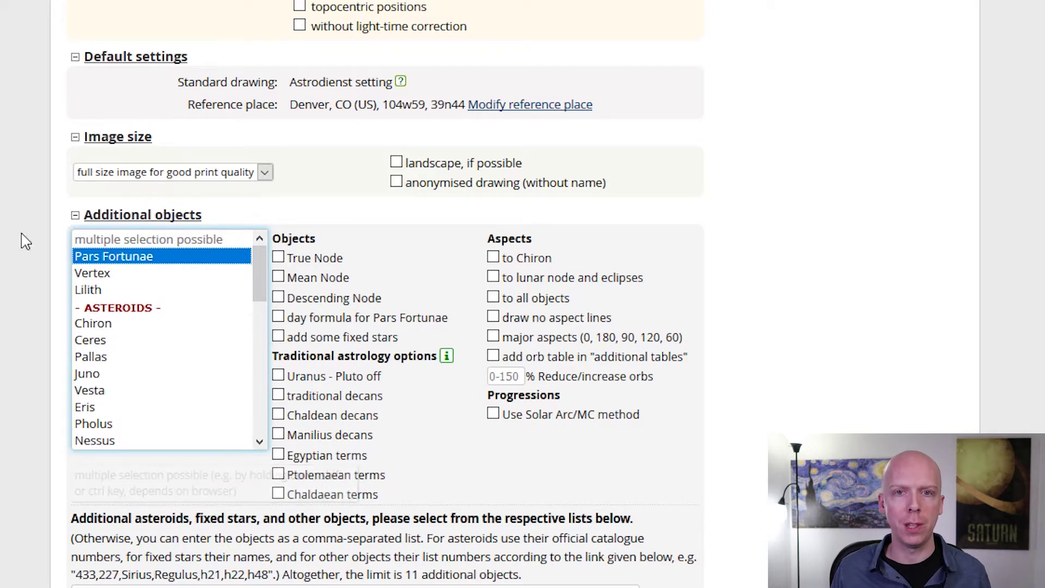
# Switch the drawing style to Astrodienst with Arabic Points and generate the chart
pyautogui.scroll(5, 22, 241)
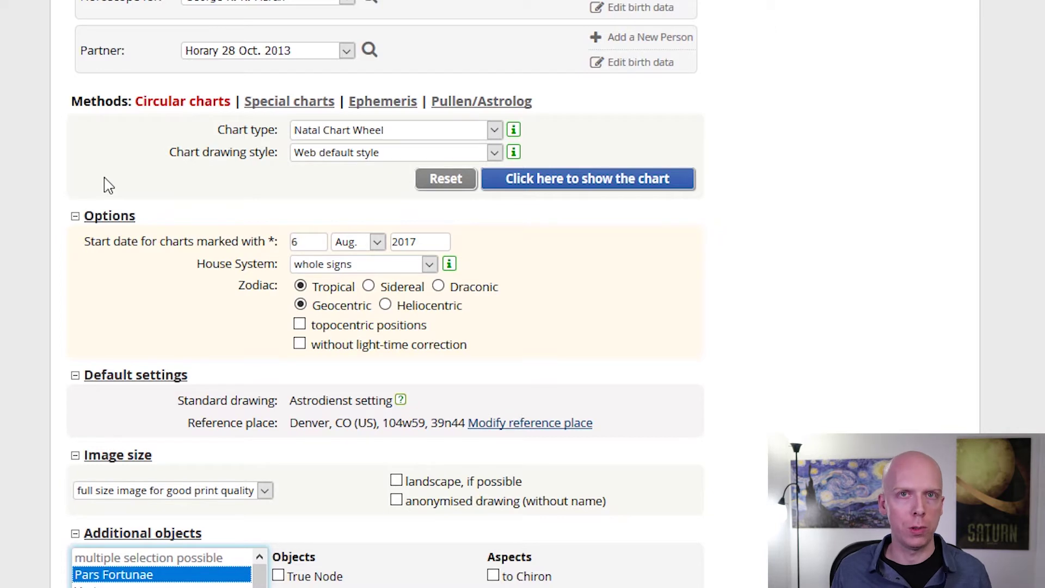
pyautogui.click(350, 156)
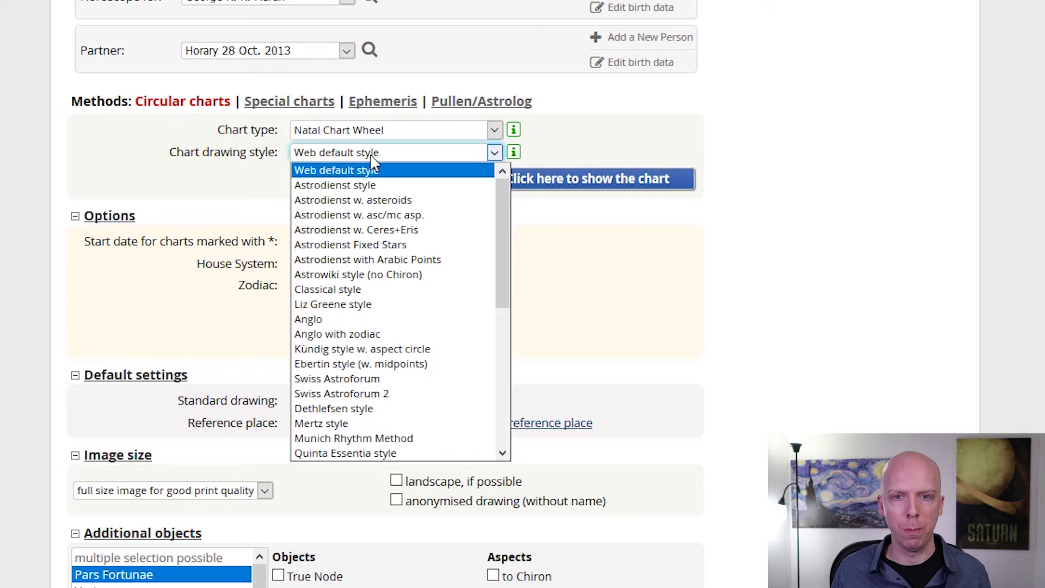
pyautogui.click(368, 260)
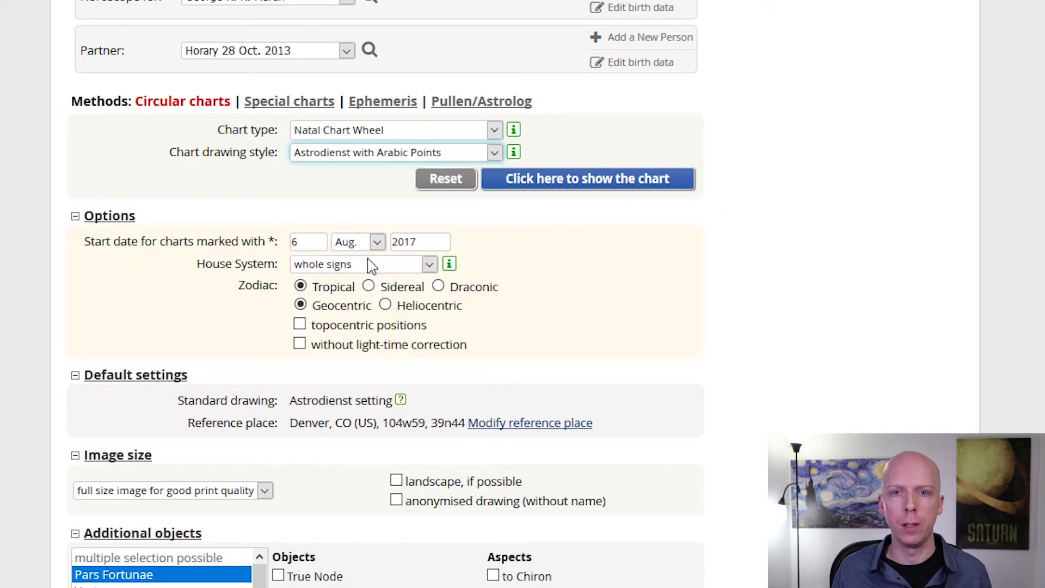
pyautogui.click(591, 184)
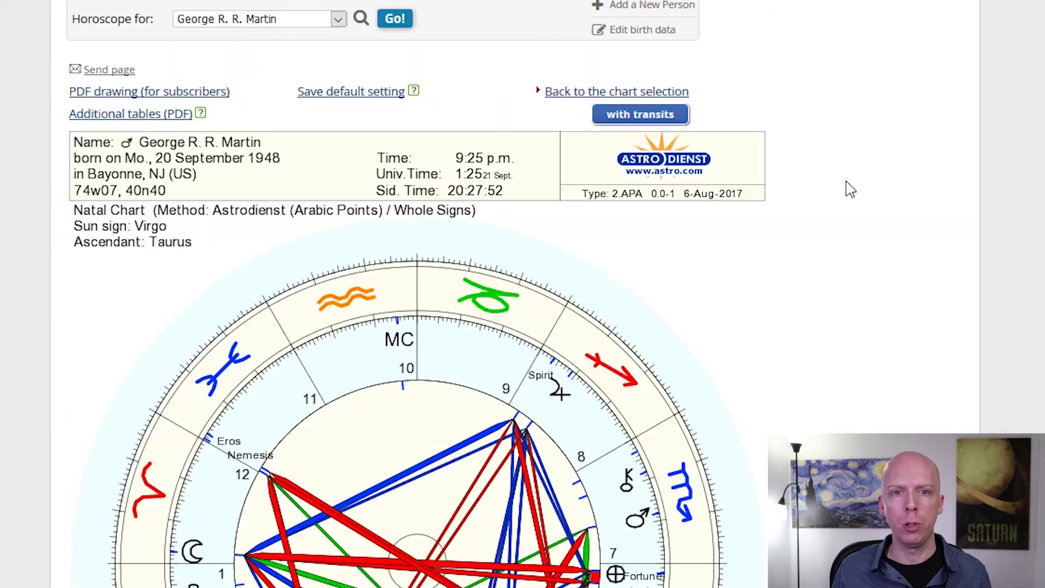
# Scroll past the chart wheel and planet table down to the chart options form
pyautogui.scroll(-4, 850, 189)
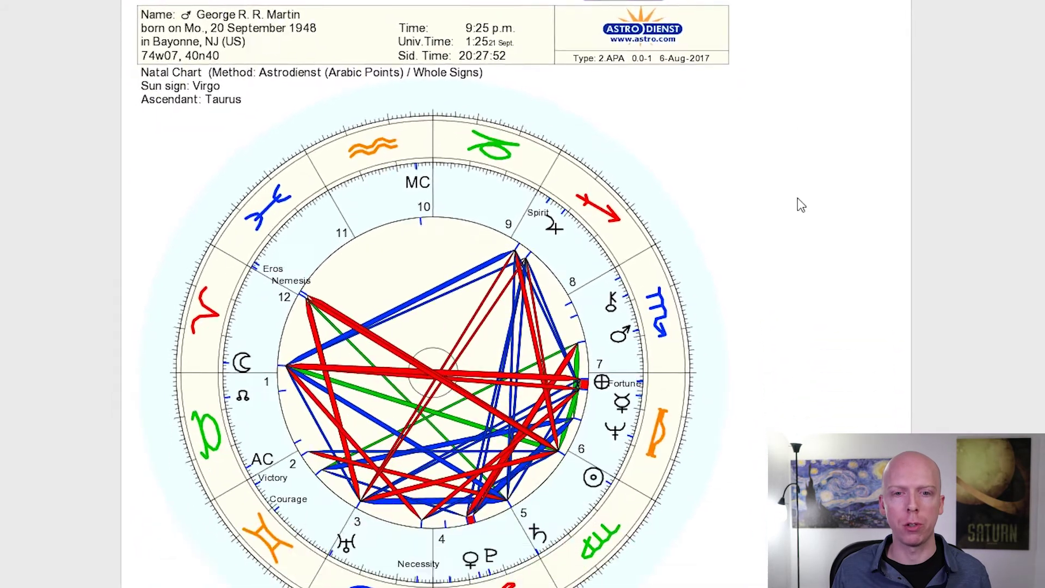
pyautogui.scroll(1, 764, 210)
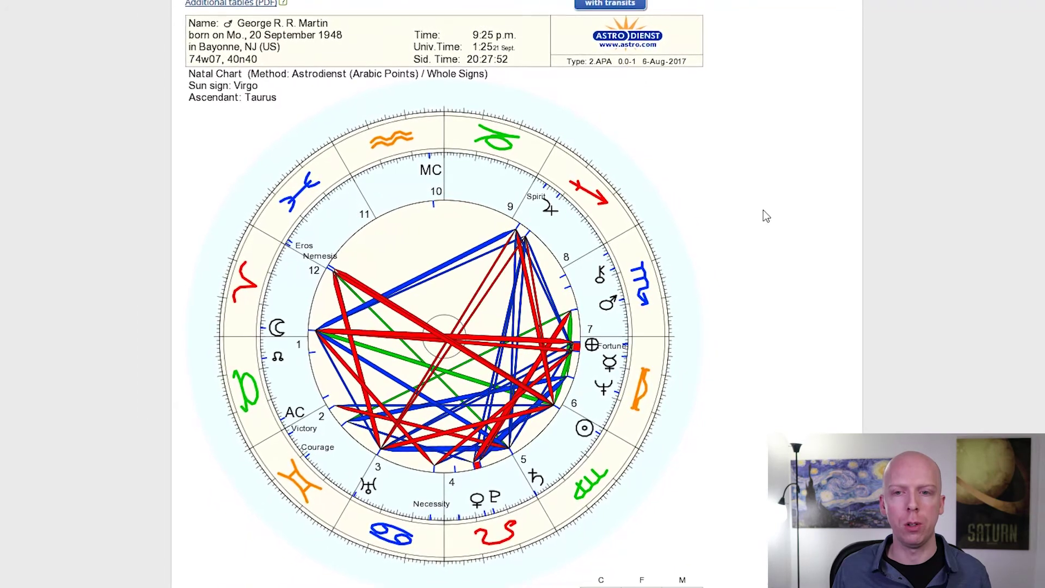
pyautogui.scroll(-1, 764, 210)
pyautogui.scroll(-3, 765, 216)
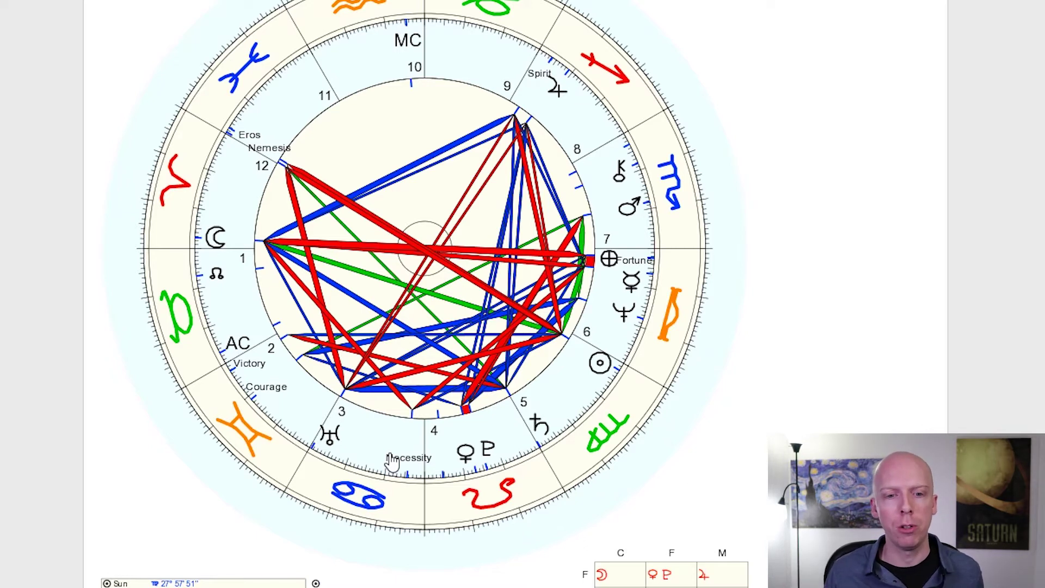
pyautogui.scroll(-4, 45, 341)
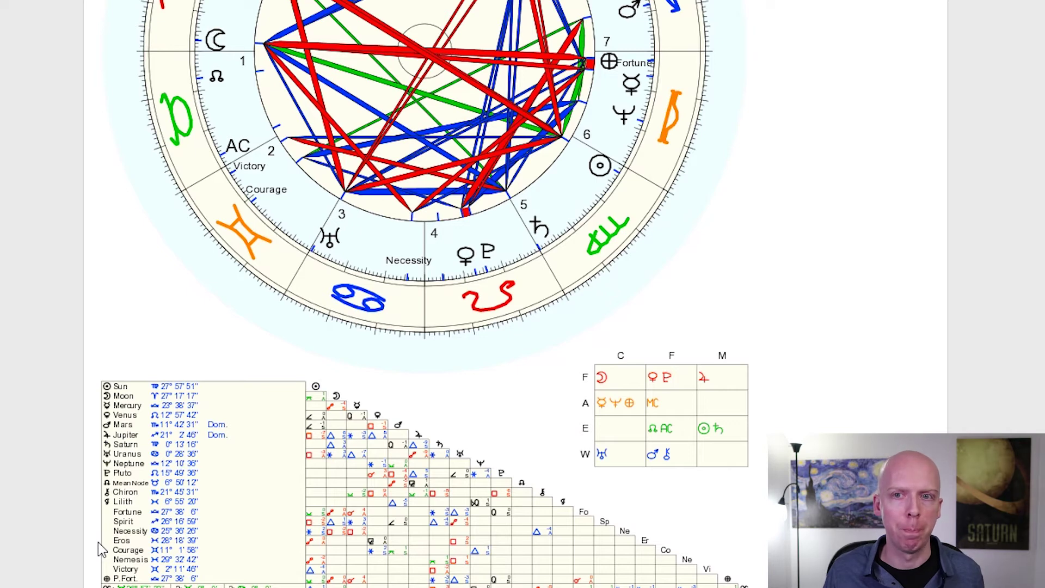
pyautogui.scroll(3, 99, 547)
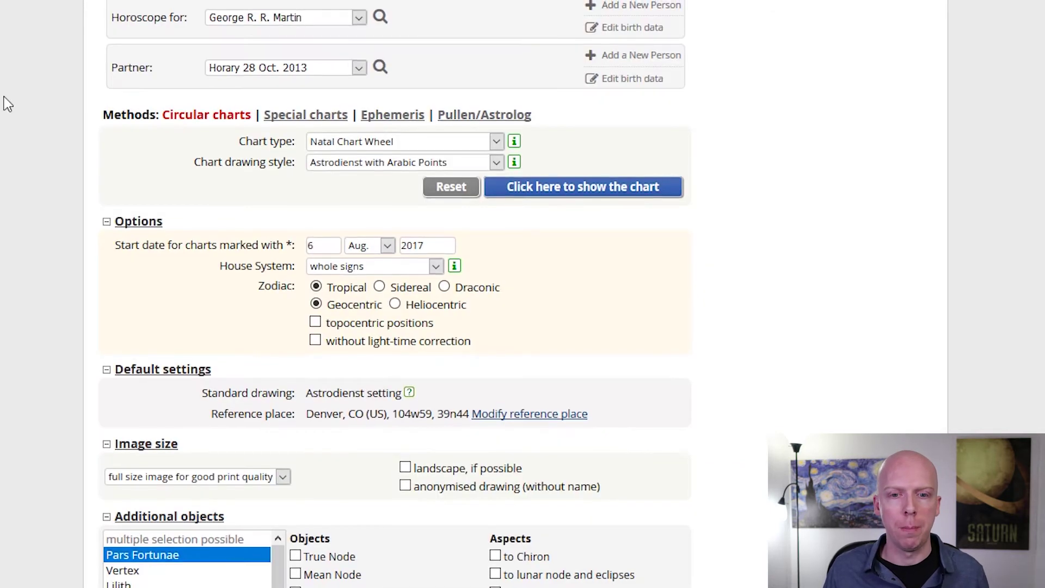
pyautogui.scroll(-4, 6, 103)
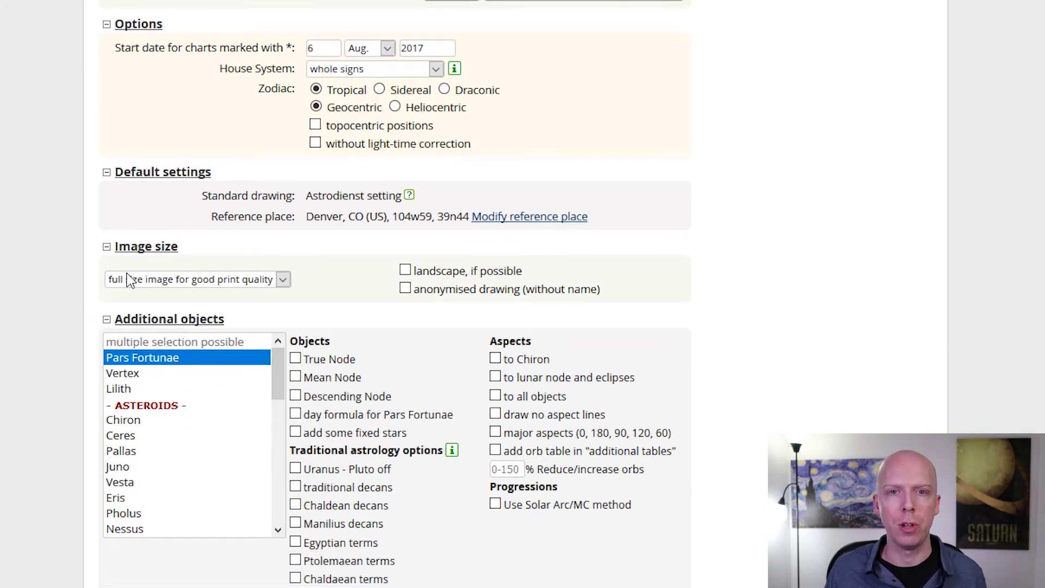
# Leave the drawing style unchanged and tick 'Uranus - Pluto off' under traditional astrology options
pyautogui.click(354, 195)
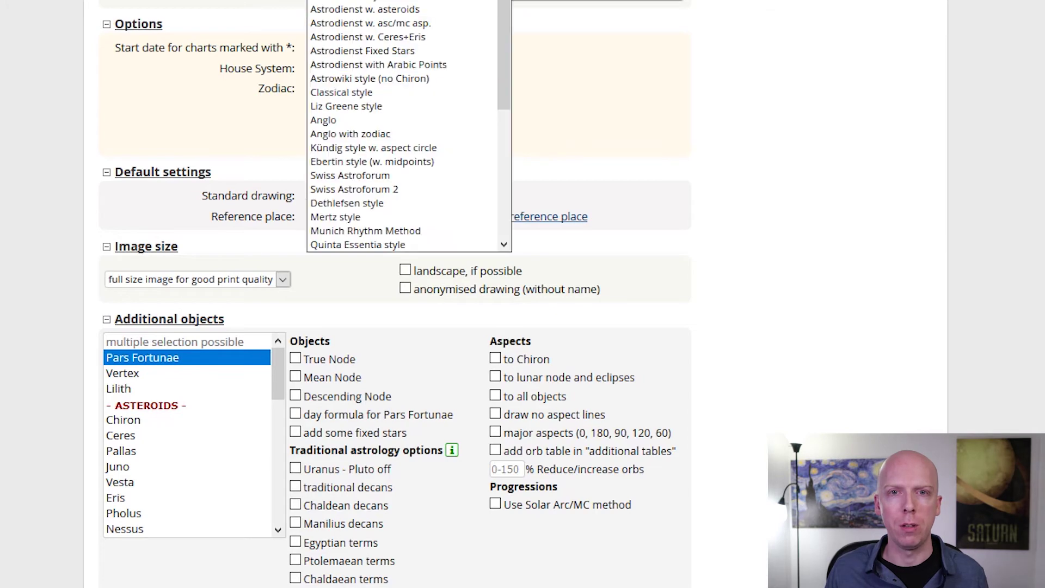
pyautogui.press('Escape')
pyautogui.scroll(-4, 343, 205)
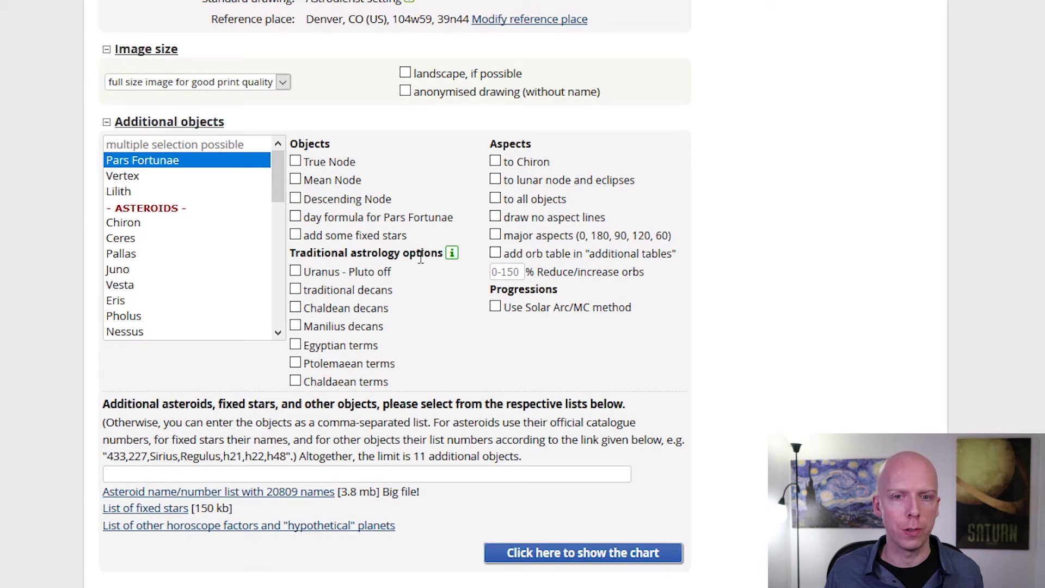
pyautogui.click(297, 272)
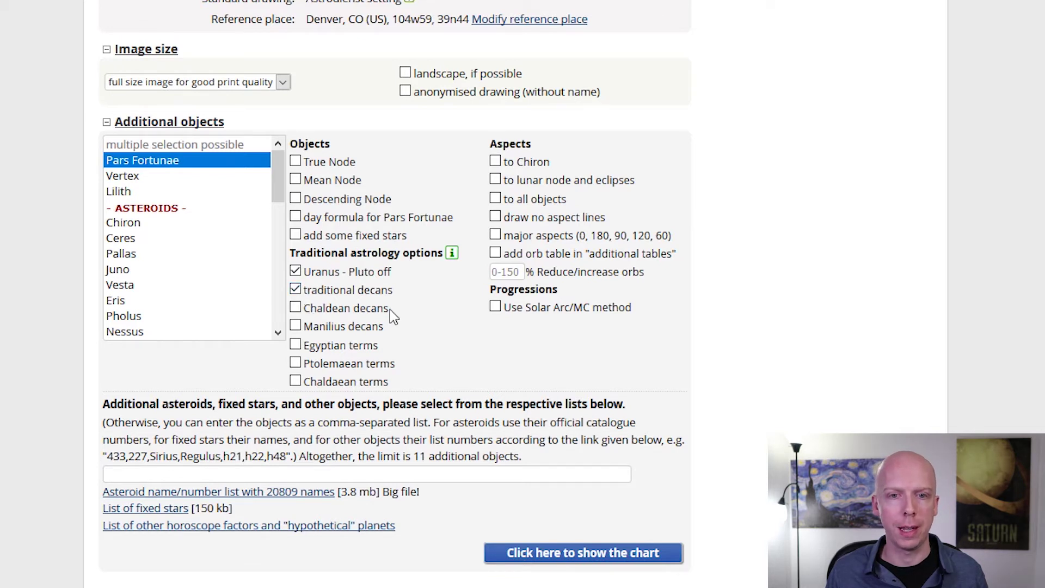
# Replace traditional with Chaldean decans, add Egyptian terms, and tick major aspects (0, 180, 90, 120, 60)
pyautogui.click(295, 308)
pyautogui.click(295, 289)
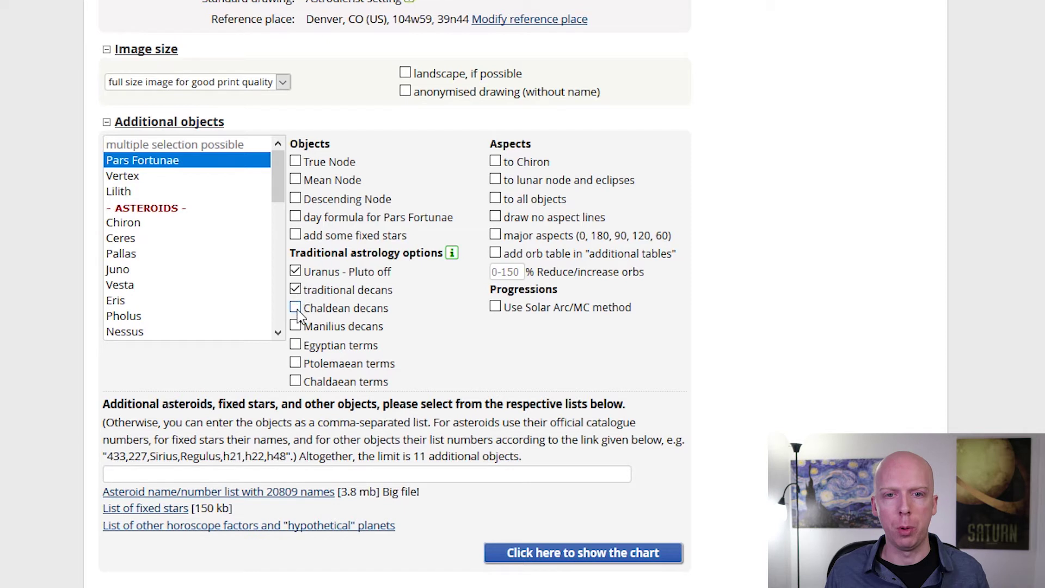
pyautogui.click(297, 309)
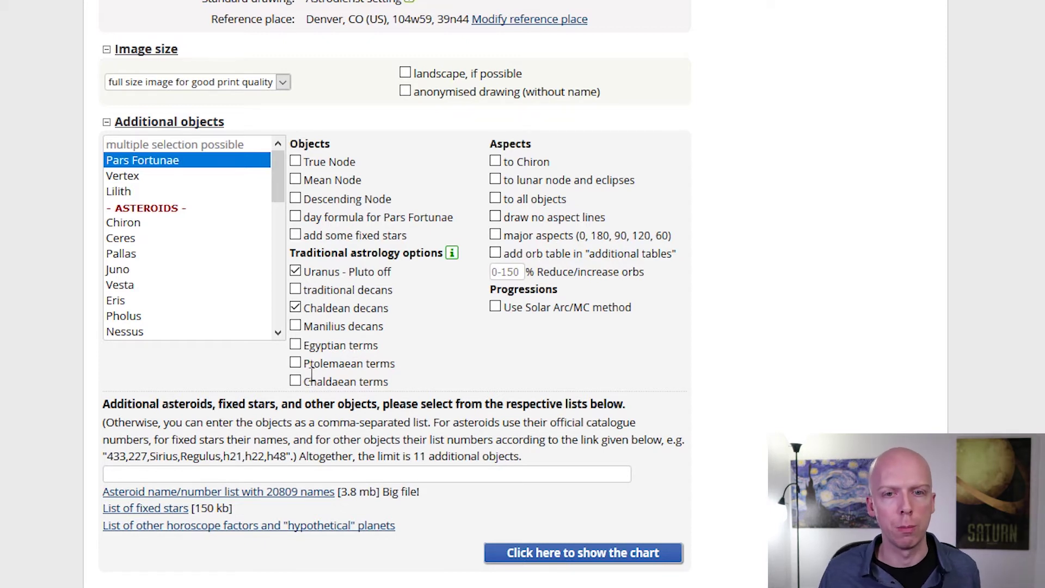
pyautogui.click(295, 346)
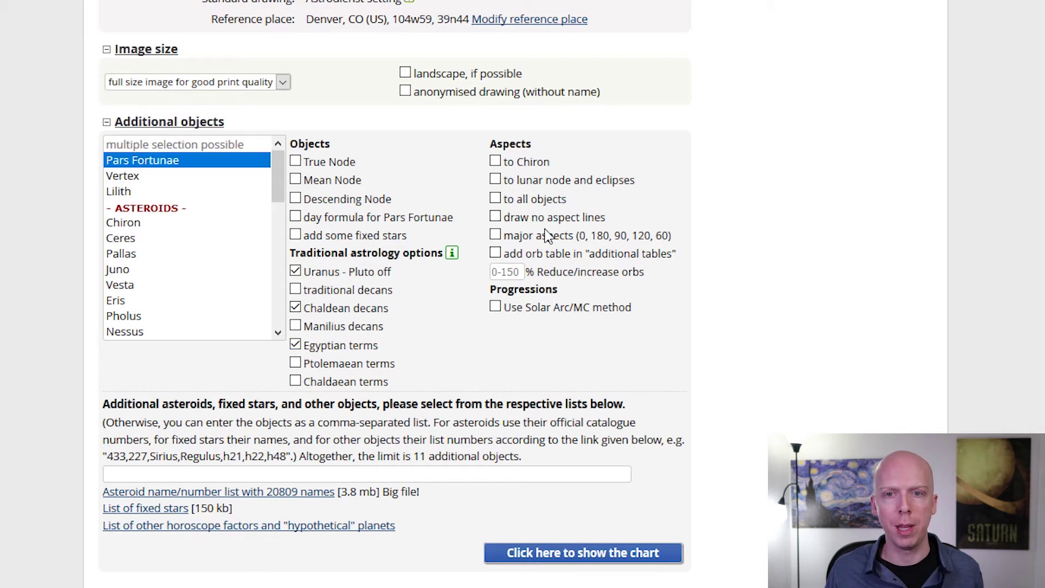
pyautogui.click(495, 235)
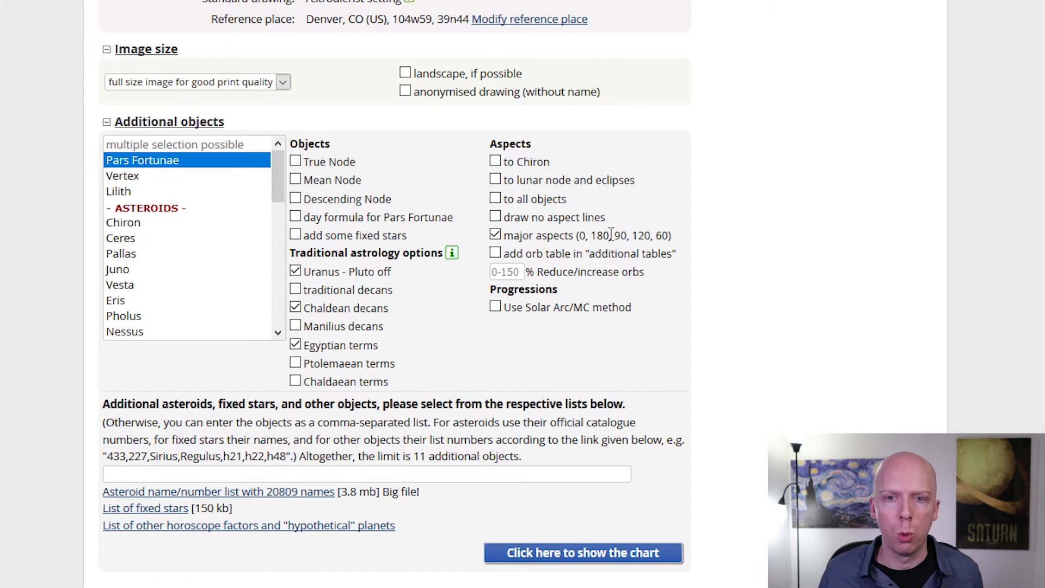
pyautogui.scroll(7, 394, 189)
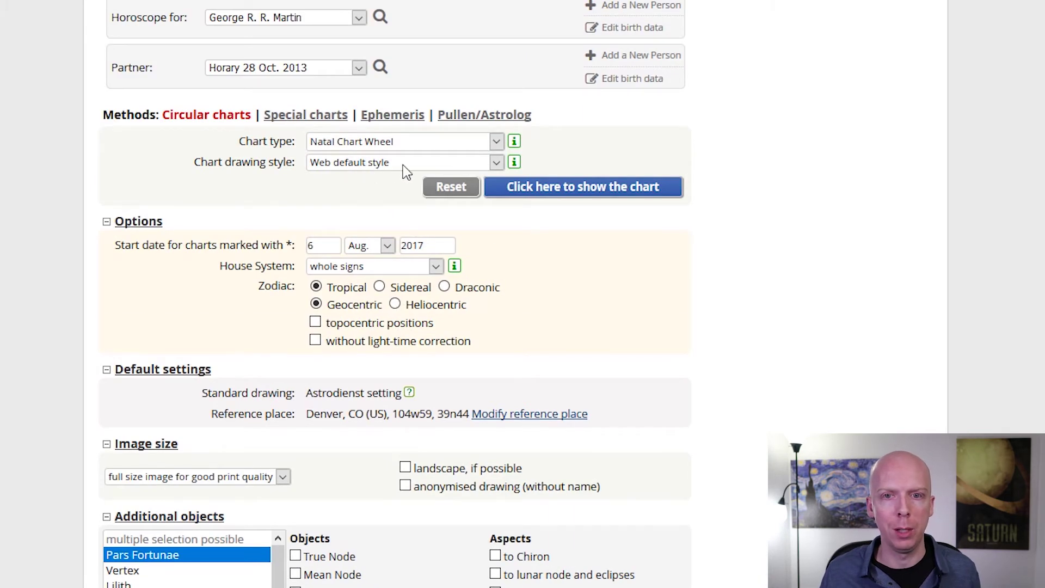
# Draw the chart with the new options, review the wheel, then return to the options form
pyautogui.click(584, 196)
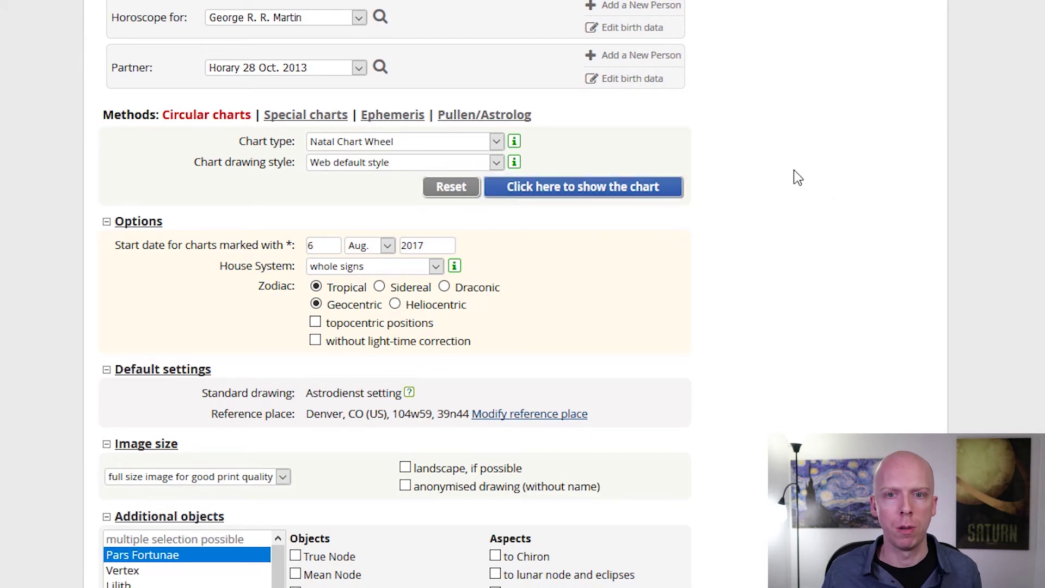
pyautogui.scroll(-1, 798, 178)
pyautogui.scroll(-4, 795, 187)
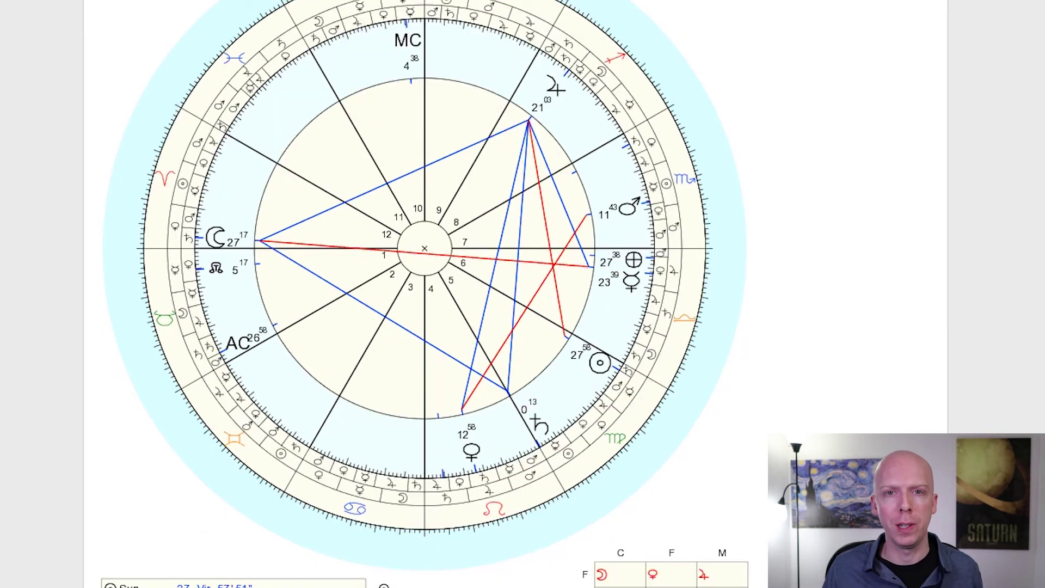
pyautogui.hotkey('alt', 'Left')
pyautogui.scroll(-3, 188, 215)
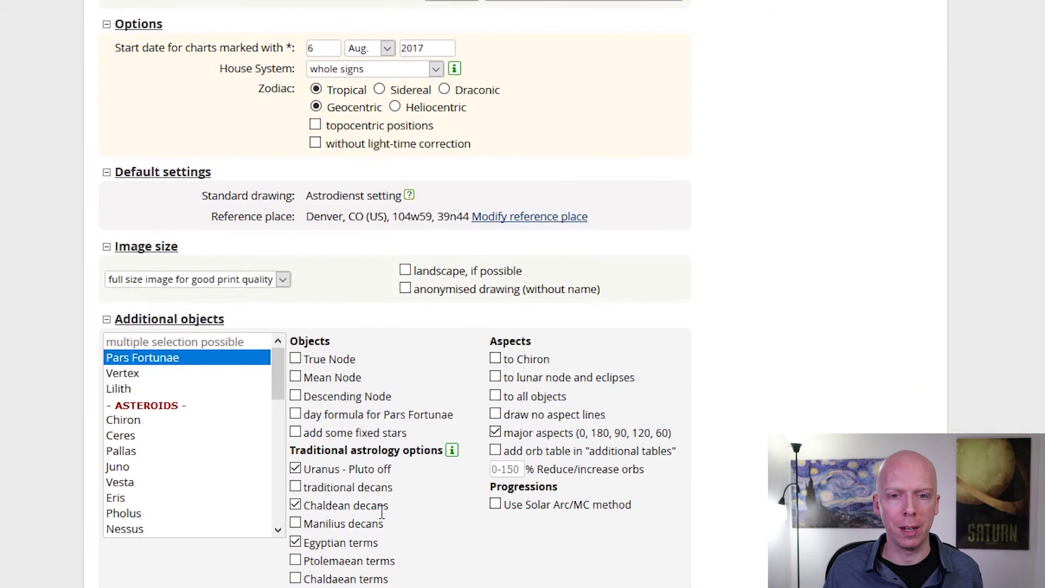
# Untick Chaldean decans and redraw the whole-sign chart with Egyptian terms kept
pyautogui.click(295, 505)
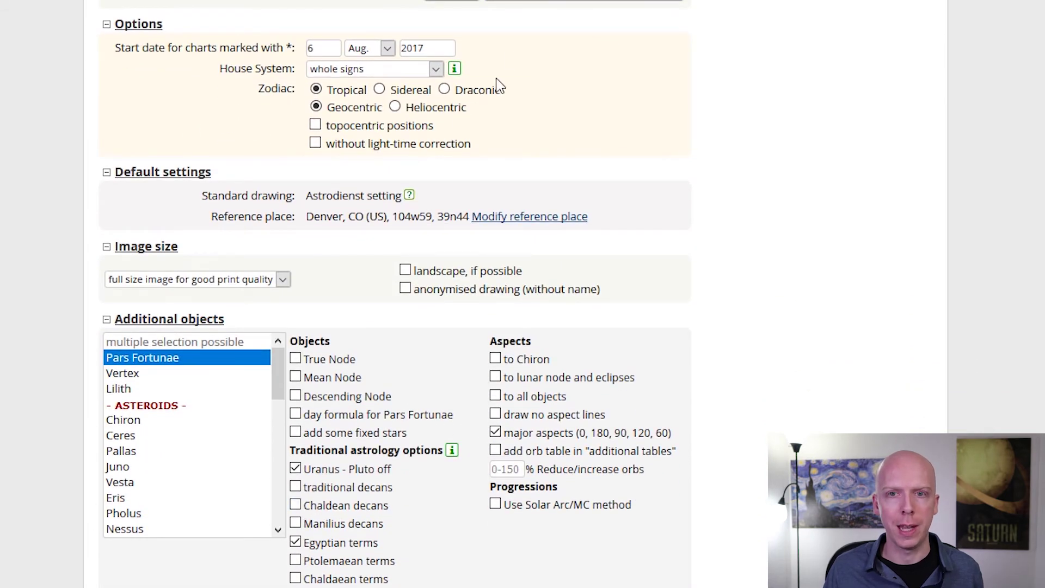
pyautogui.click(554, 3)
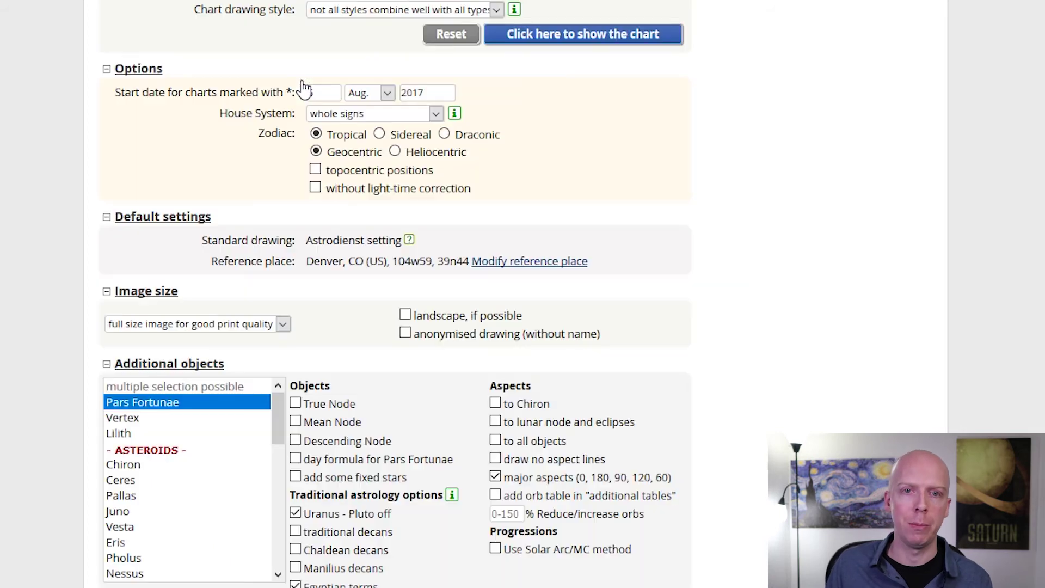
pyautogui.click(562, 43)
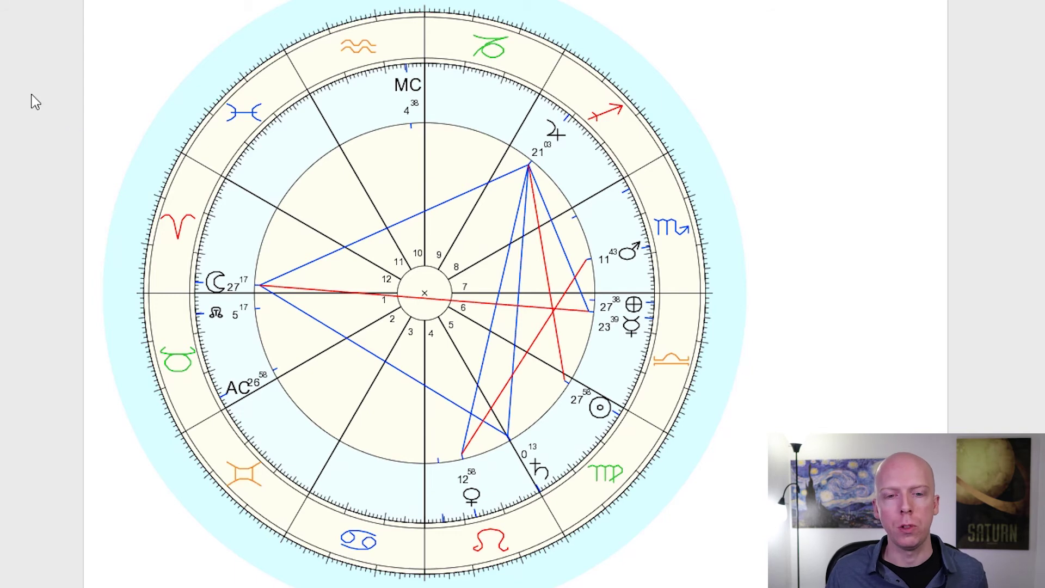
pyautogui.scroll(-6, 35, 102)
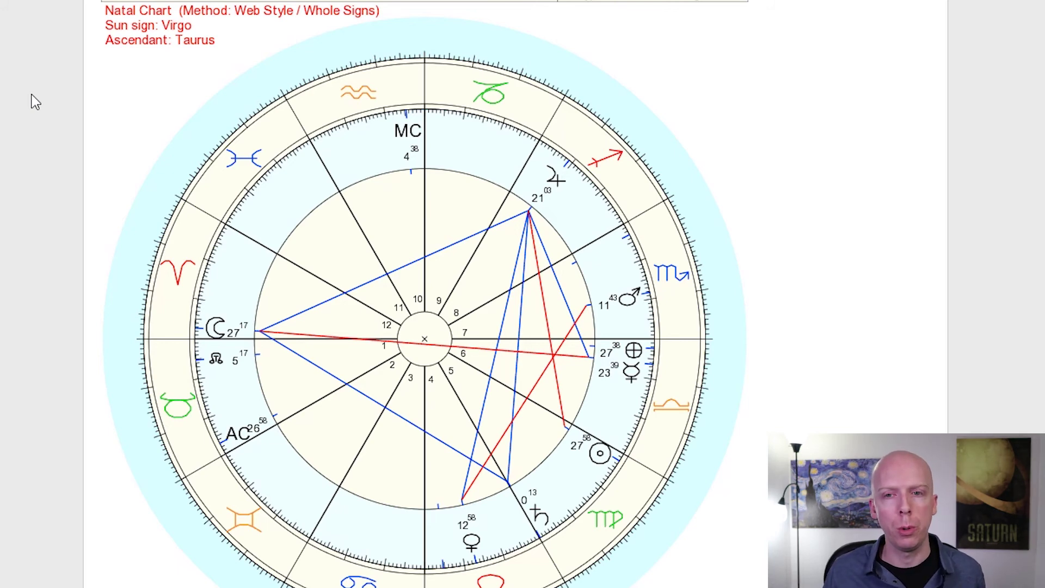
pyautogui.scroll(-15, 34, 101)
# Scroll down from the chart to the options form to review the Additional objects settings
pyautogui.scroll(-3, 34, 102)
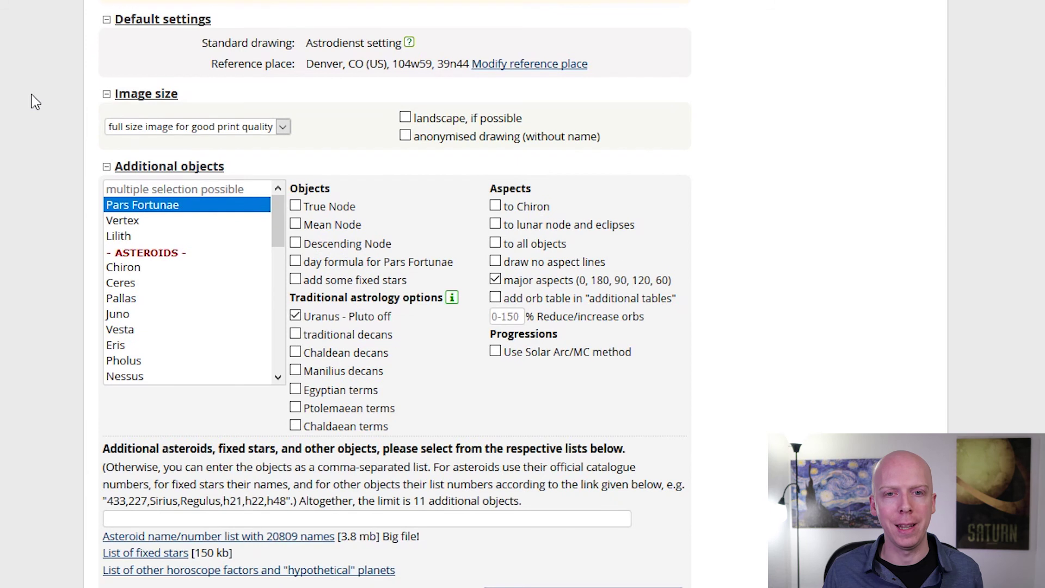